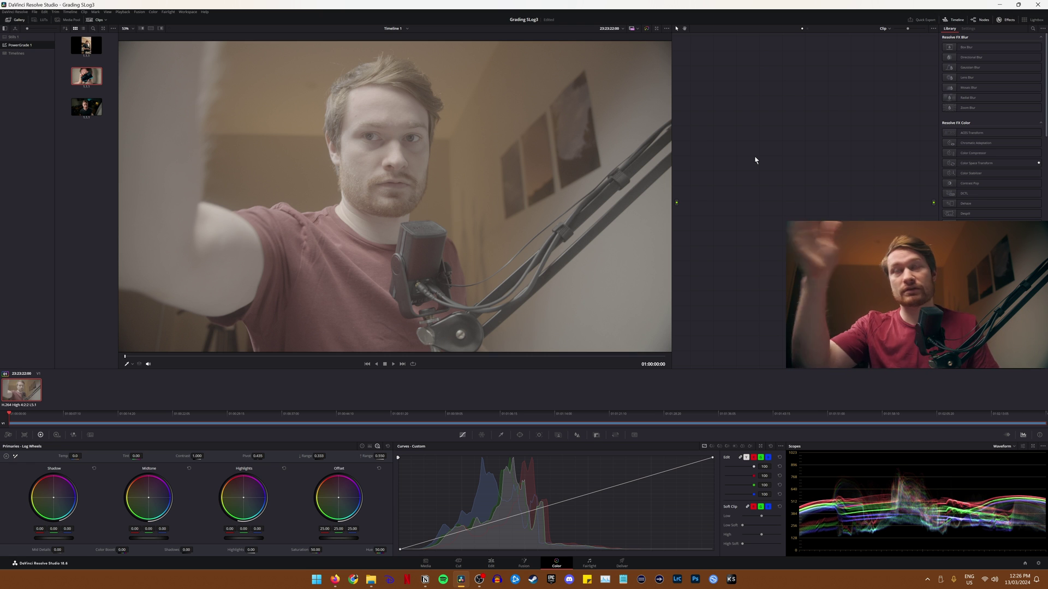
Add a corrector node and reach the last node's options to label it CST and hold the Color Space Transform
key(ctrl+z)
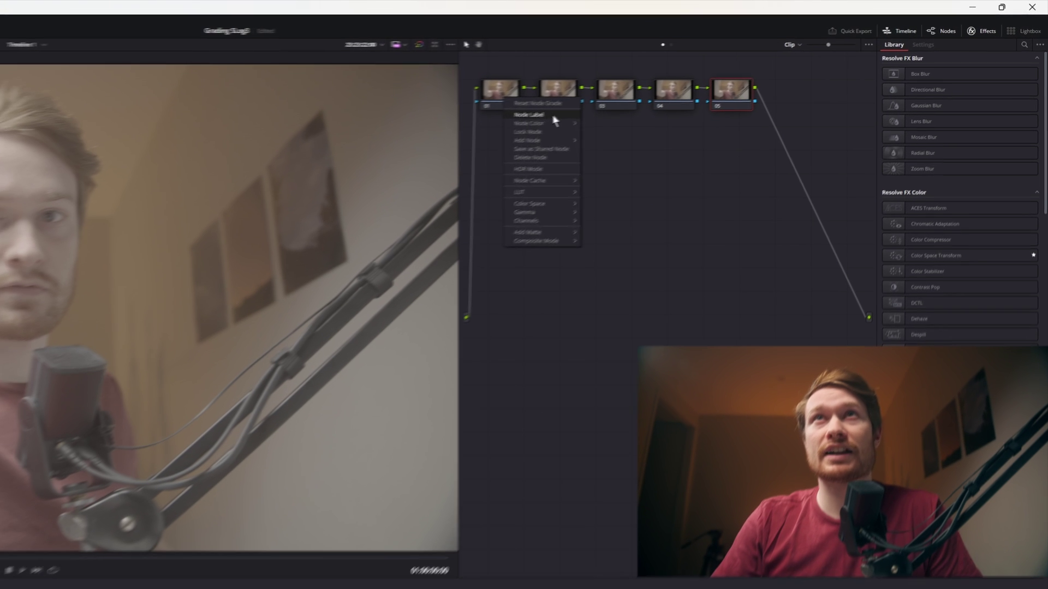
key(Escape)
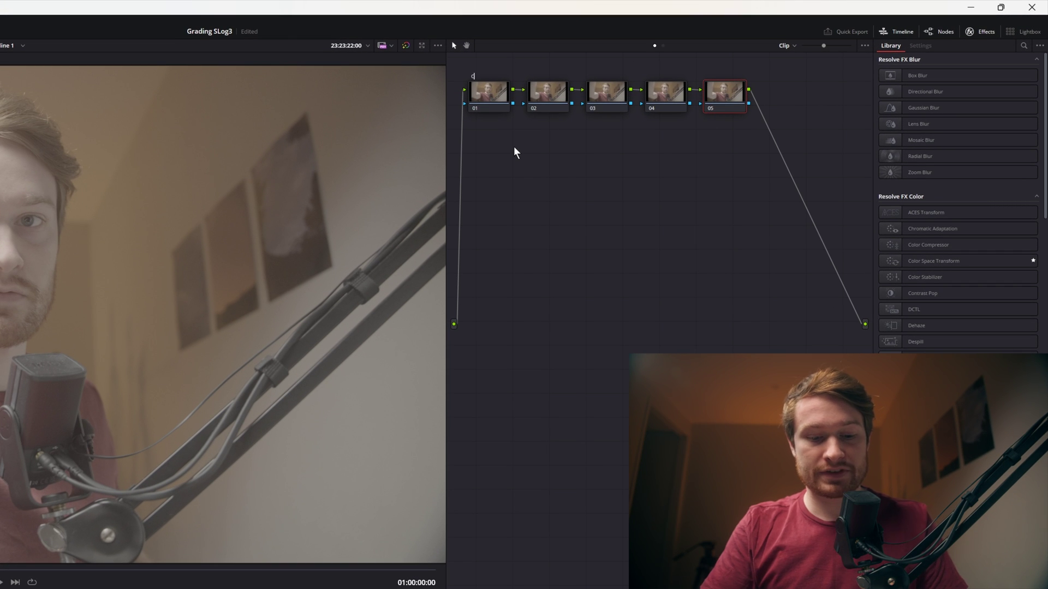
text(cst)
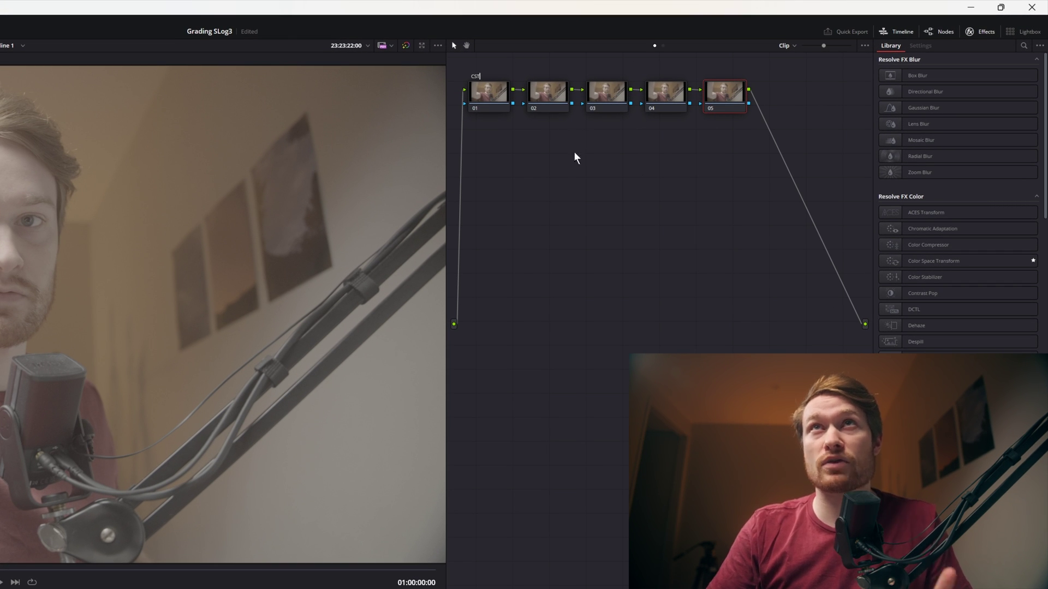
right_click(726, 100)
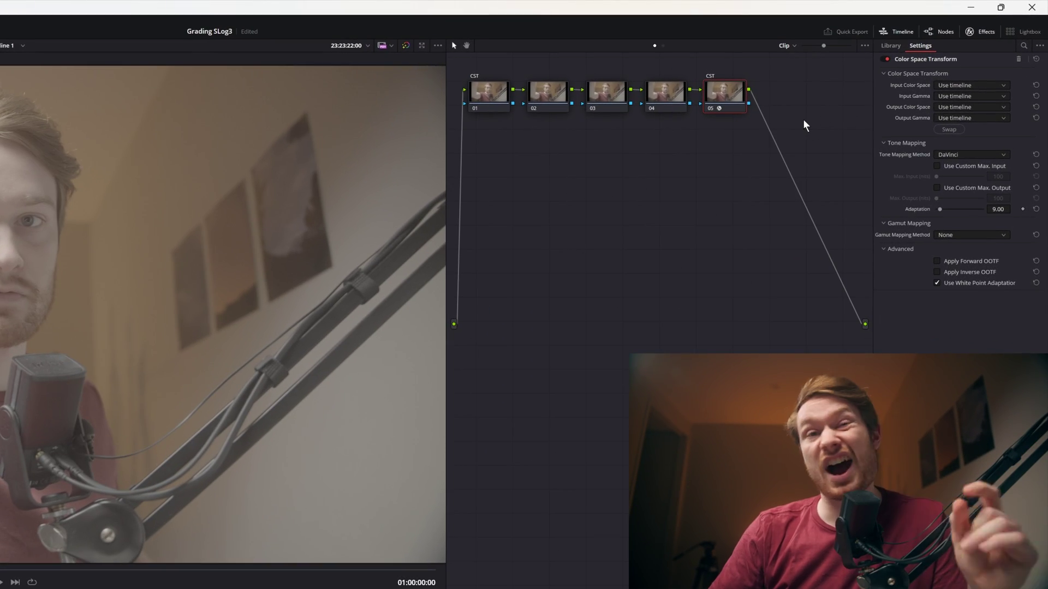
Set the CST input to Sony S-Gamut3.Cine / S-Log3 and output colour space and gamma to Rec.709, then darken midtones slightly on the curve
click(960, 84)
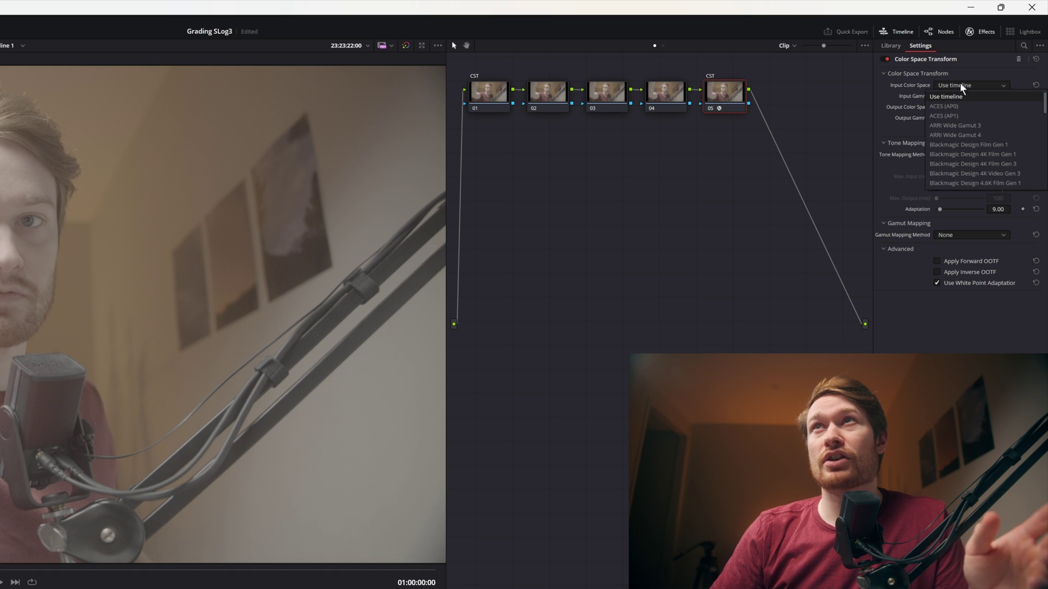
scroll(976, 160, down, 3)
scroll(976, 180, down, 2)
click(976, 186)
click(978, 97)
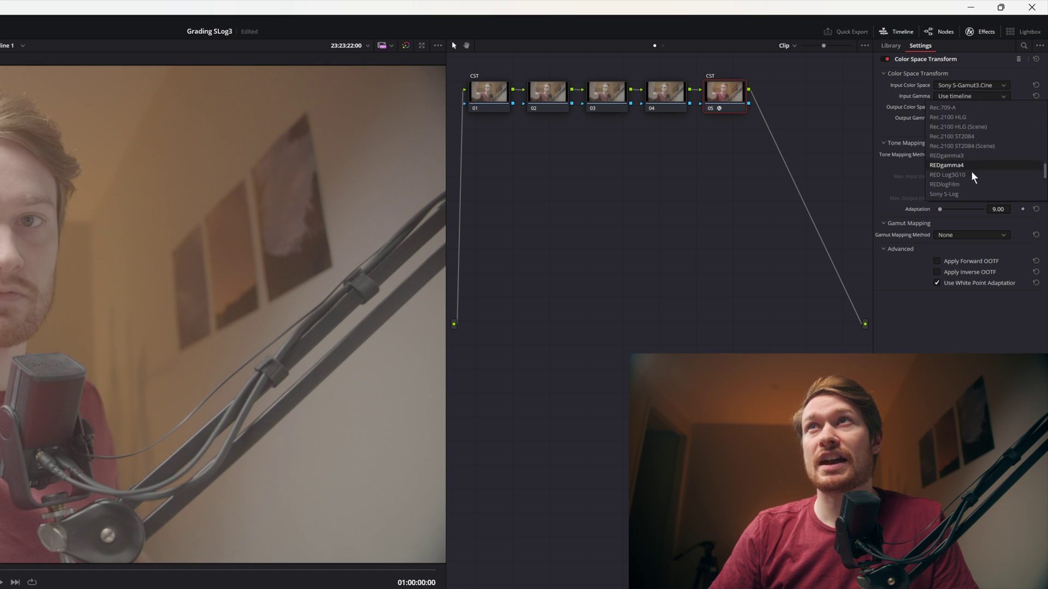
scroll(969, 177, down, 5)
click(964, 181)
click(977, 106)
scroll(974, 147, down, 3)
click(967, 175)
click(974, 119)
scroll(969, 176, down, 3)
click(957, 213)
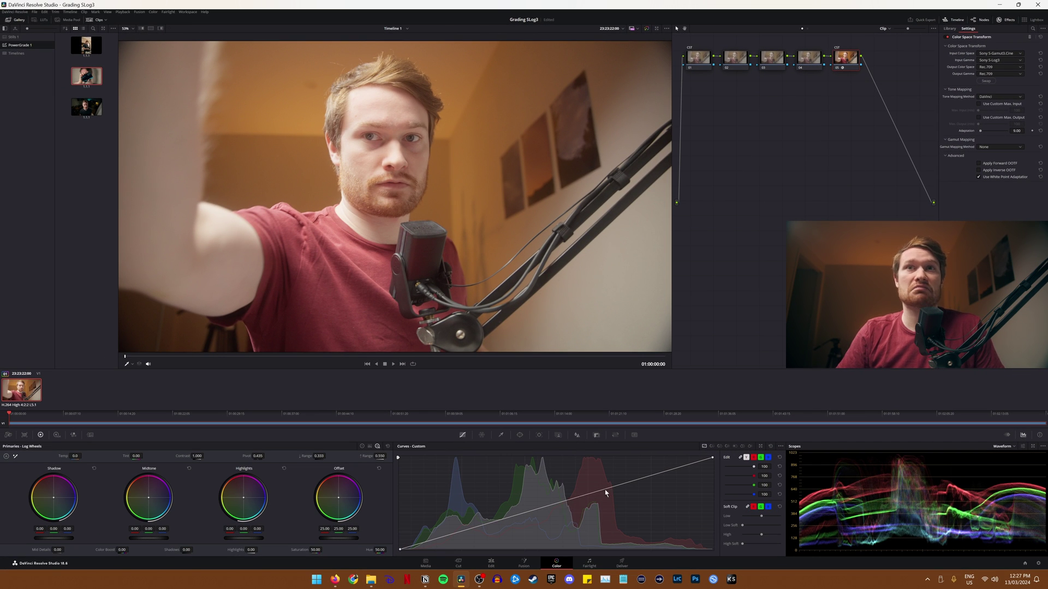
drag(613, 490, 620, 501)
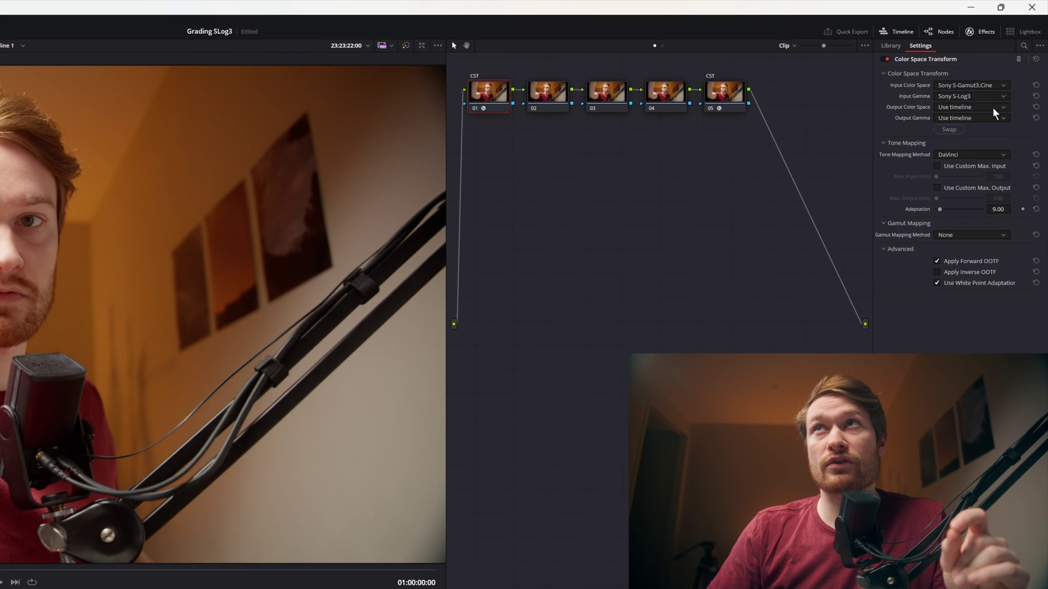
Set the first CST node's output to DaVinci Wide Gamut and bypass then re-enable it to compare
click(993, 107)
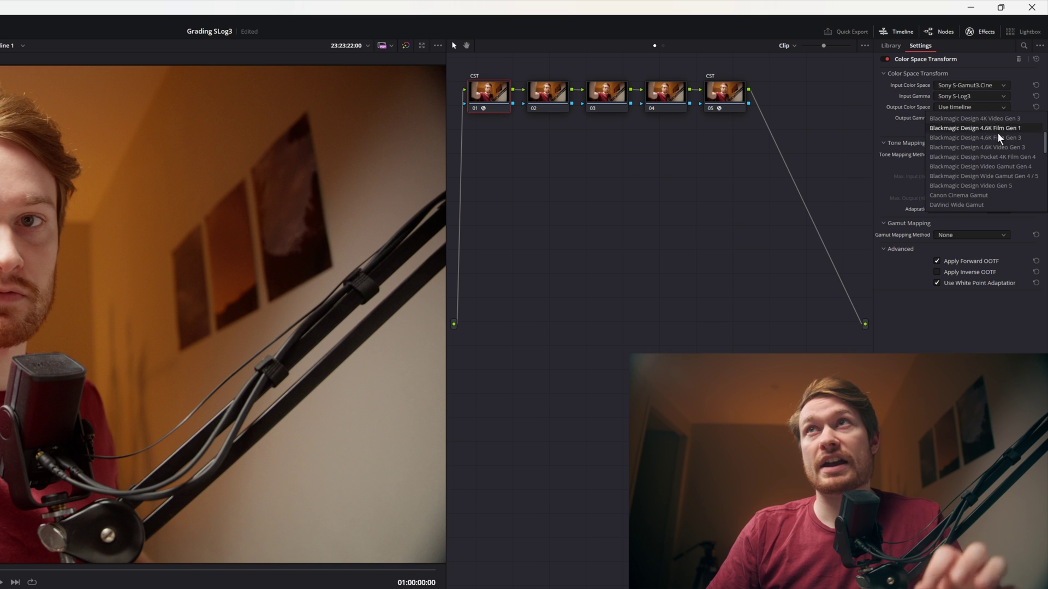
click(992, 204)
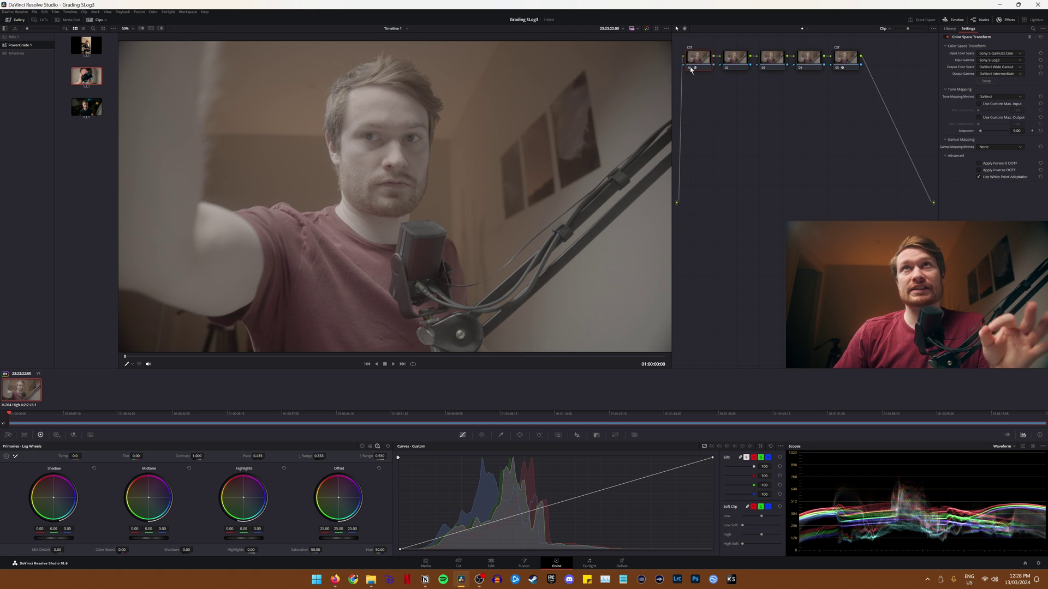
key(ctrl+d)
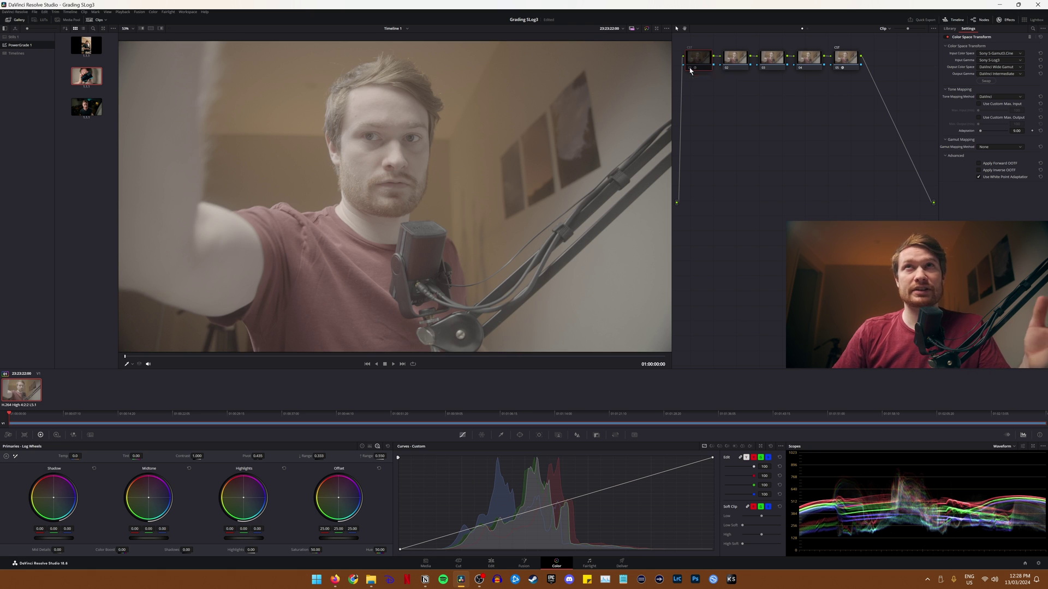
key(ctrl+d)
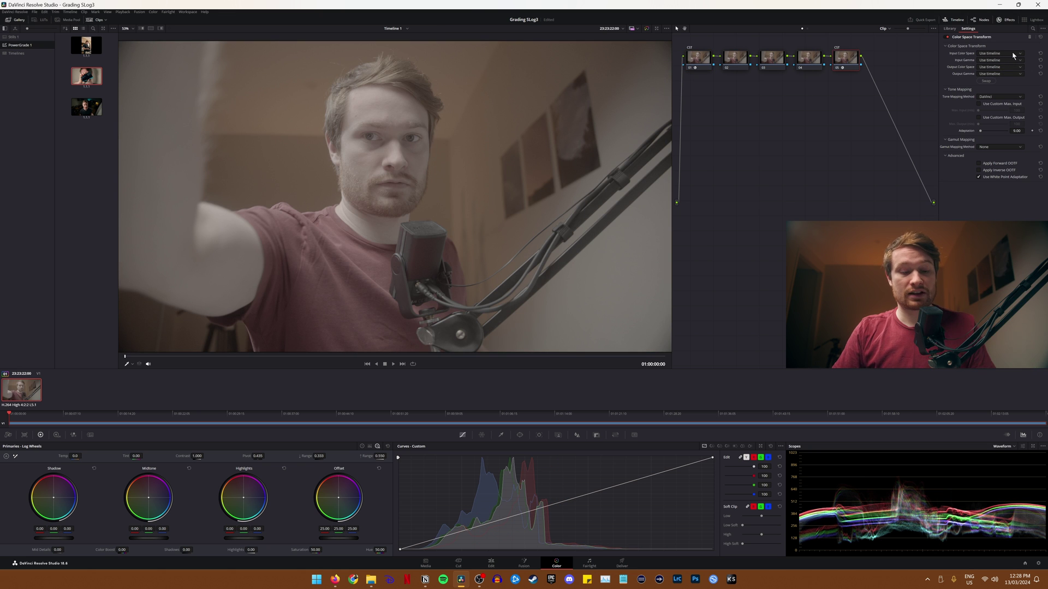
Set the last CST input to DaVinci Wide Gamut / Intermediate and output colour space and gamma to Rec.709
click(1014, 54)
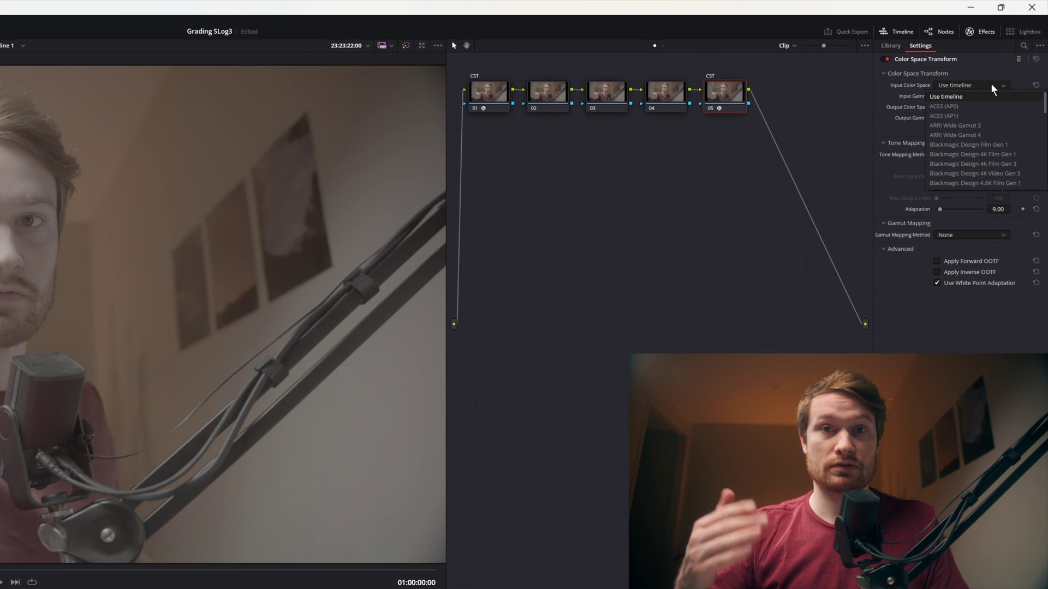
scroll(990, 124, down, 3)
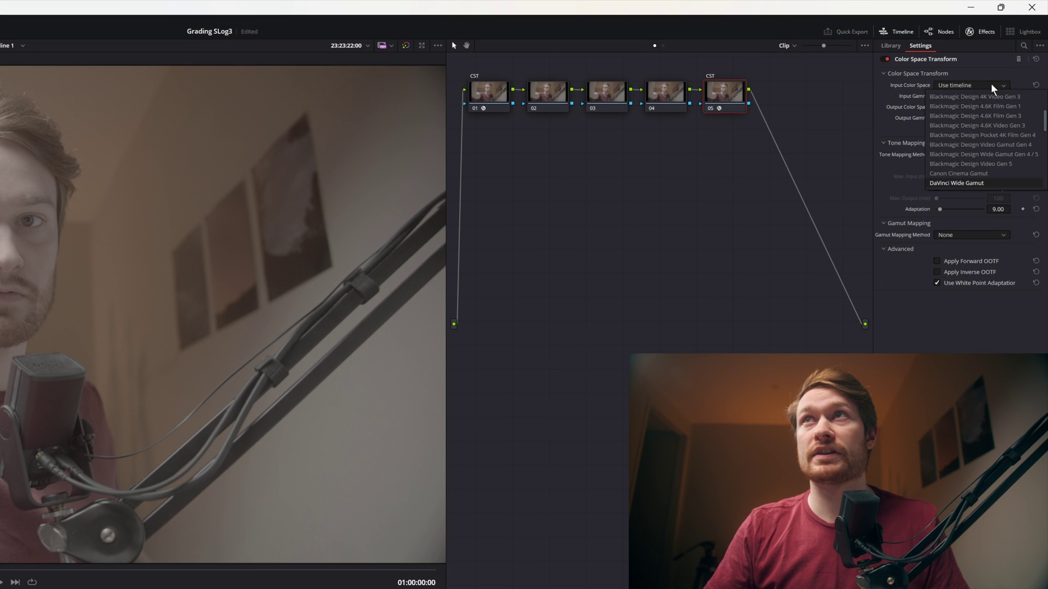
click(987, 183)
click(982, 96)
scroll(973, 156, down, 3)
click(957, 194)
click(982, 107)
scroll(975, 164, down, 5)
click(959, 203)
click(988, 119)
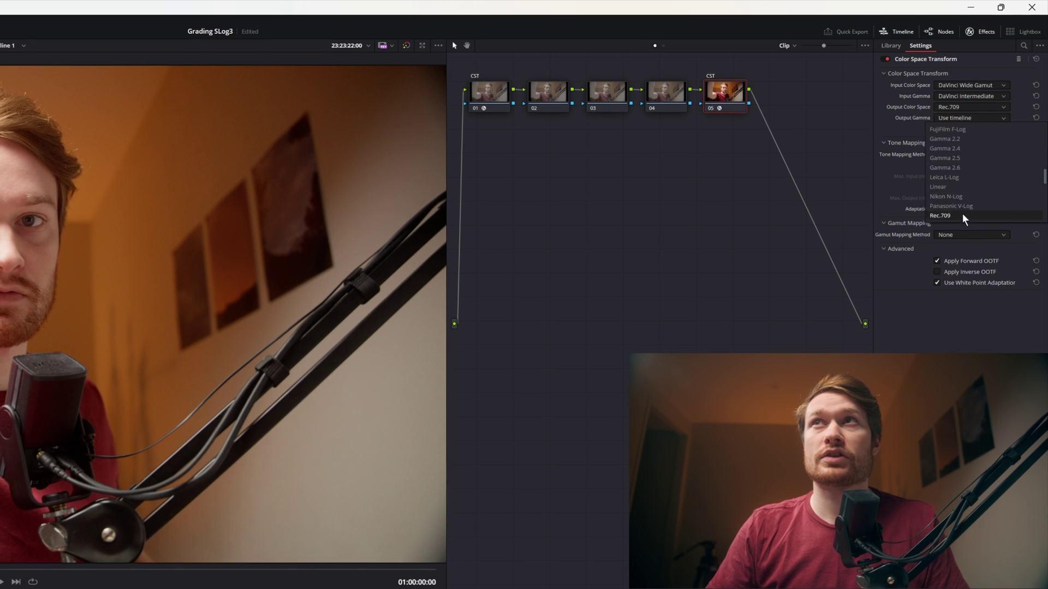
click(963, 214)
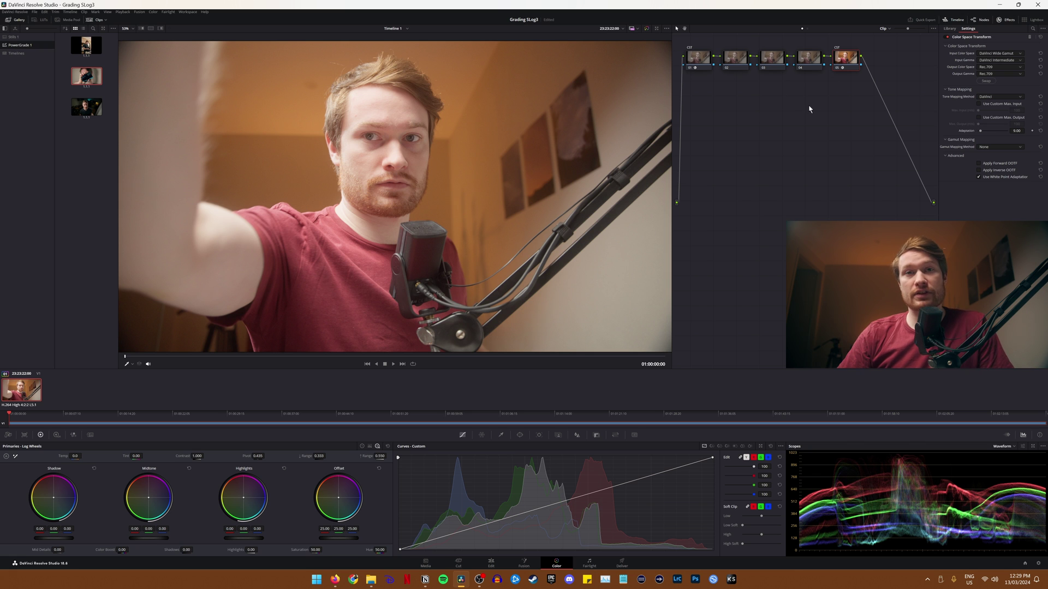
Restore the effects library list and switch the scope to the Vectorscope, checking its display options
click(740, 63)
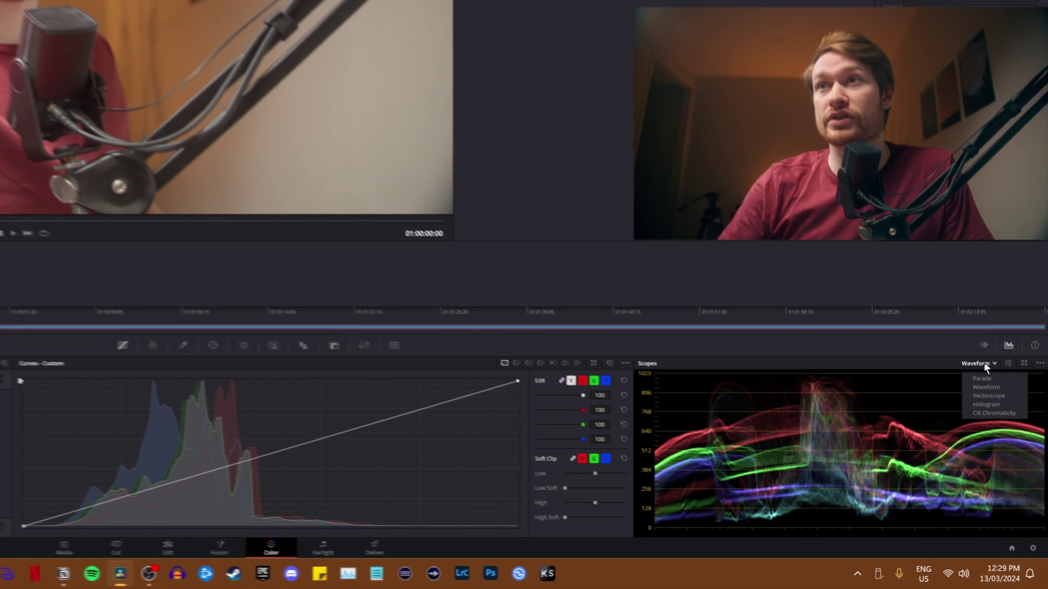
click(984, 362)
click(1002, 394)
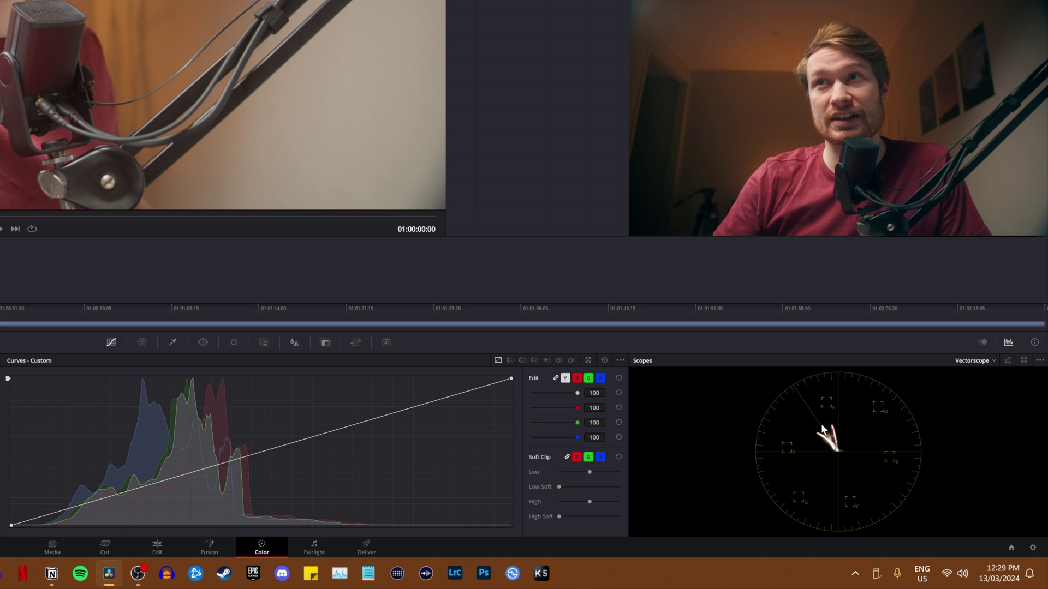
click(1006, 360)
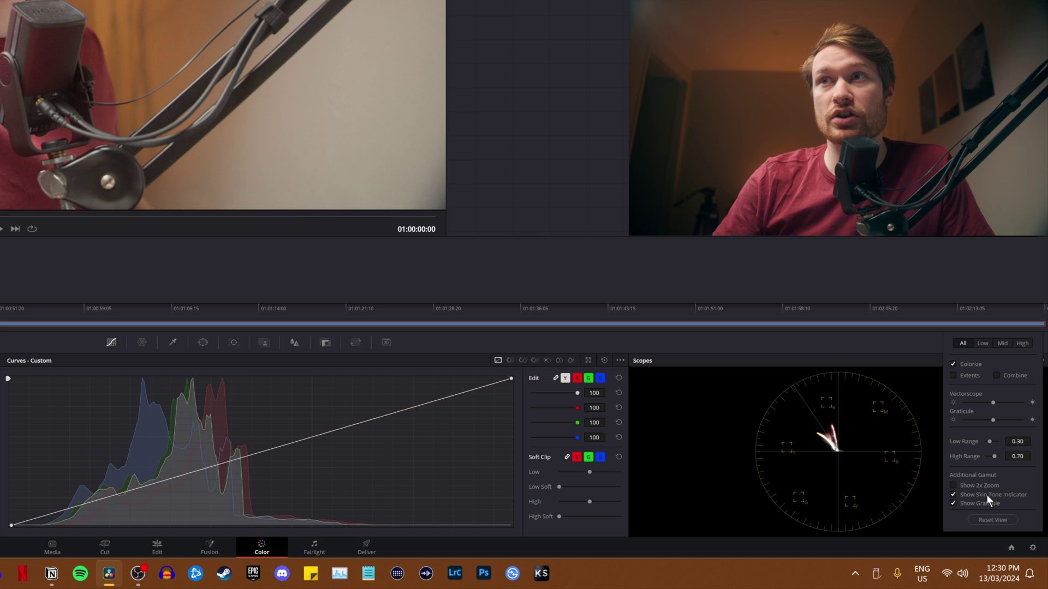
click(819, 442)
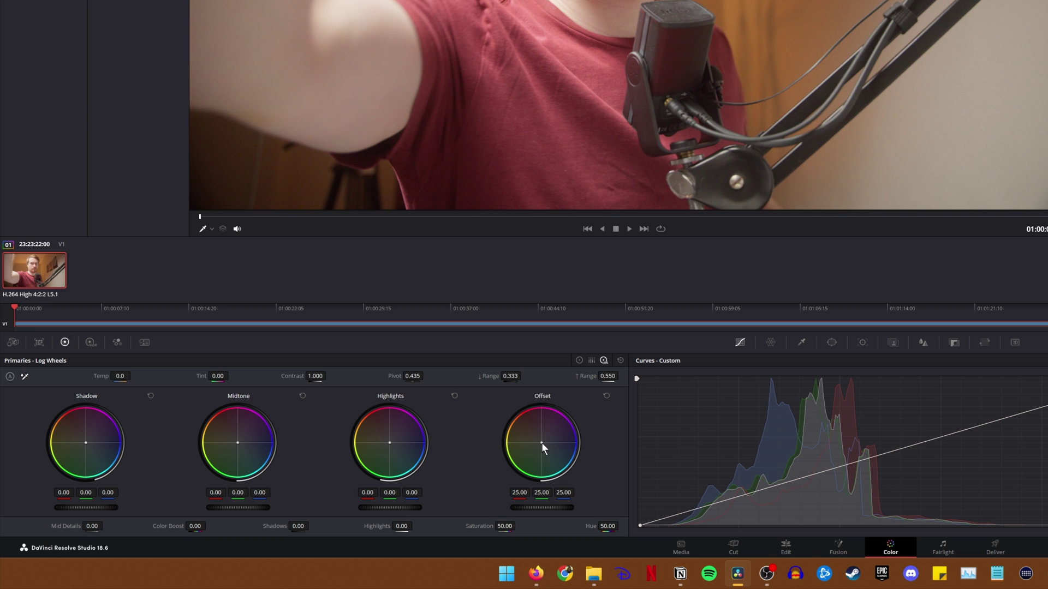
Shift node 02's Offset balance slightly toward blue
drag(543, 443, 544, 445)
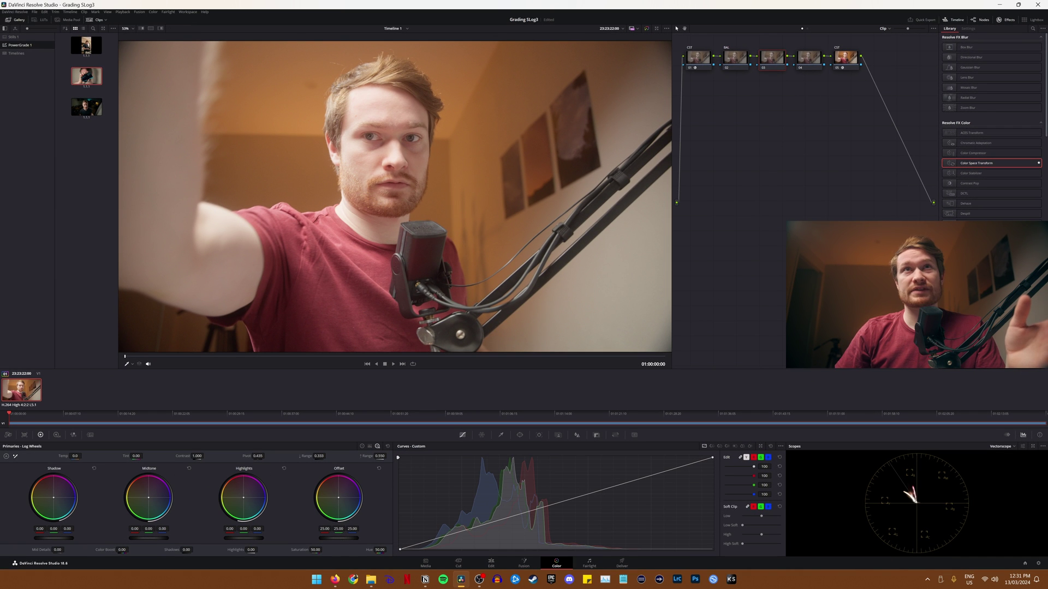
Try and reset the offset, then pull the custom curve's shadow end down and reshape its upper part for exposure
drag(338, 537, 328, 537)
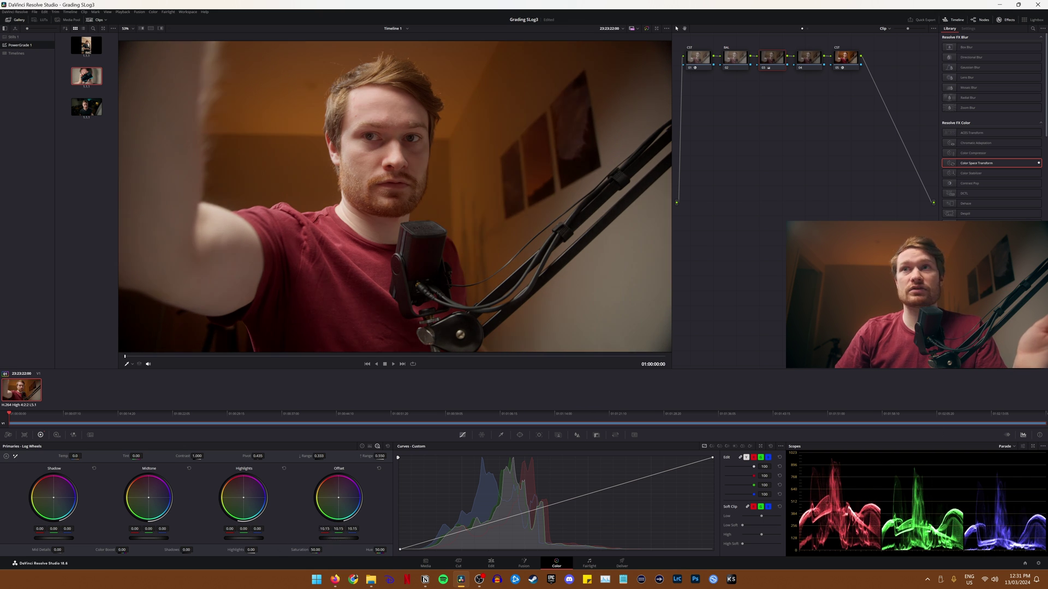
drag(332, 539, 339, 538)
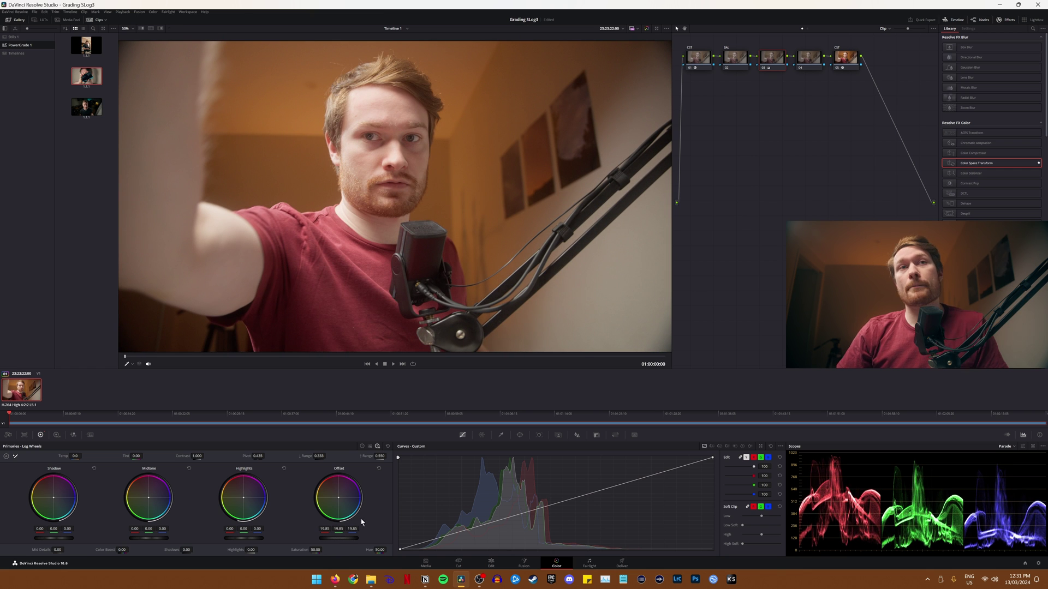
click(379, 470)
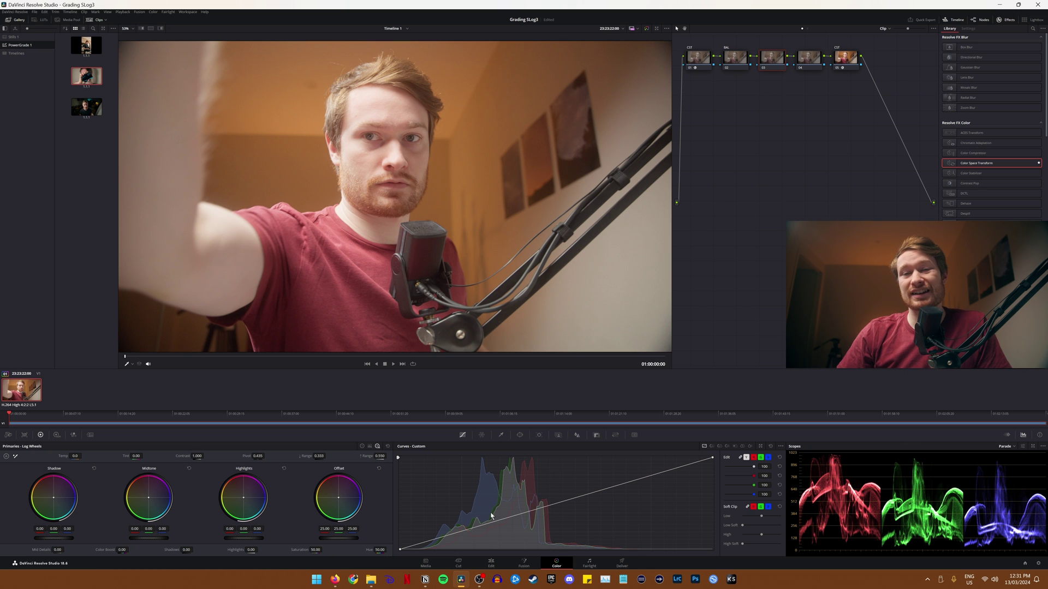
drag(440, 541, 424, 551)
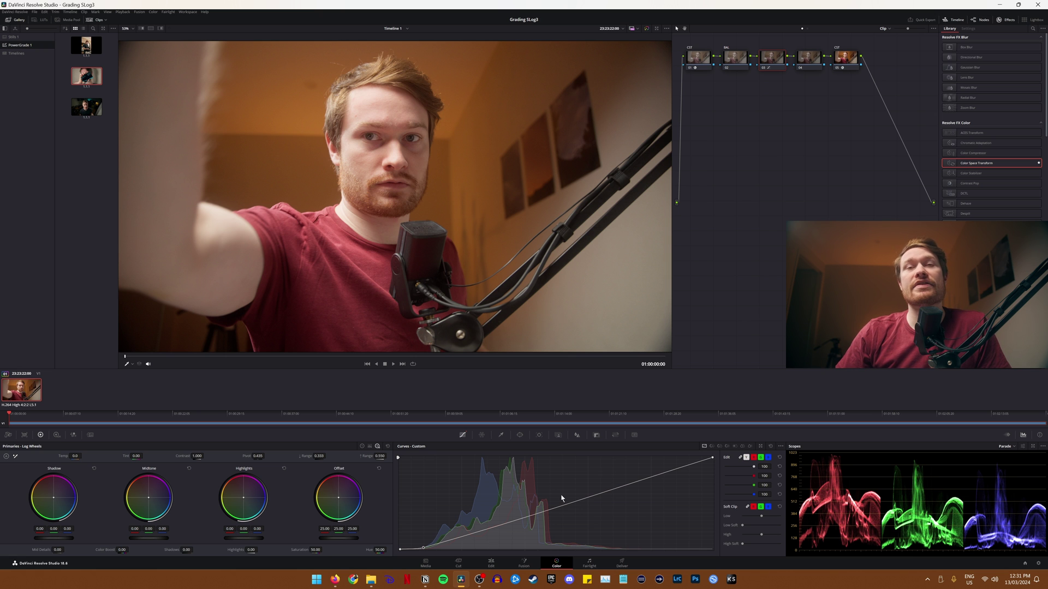
drag(624, 490, 632, 494)
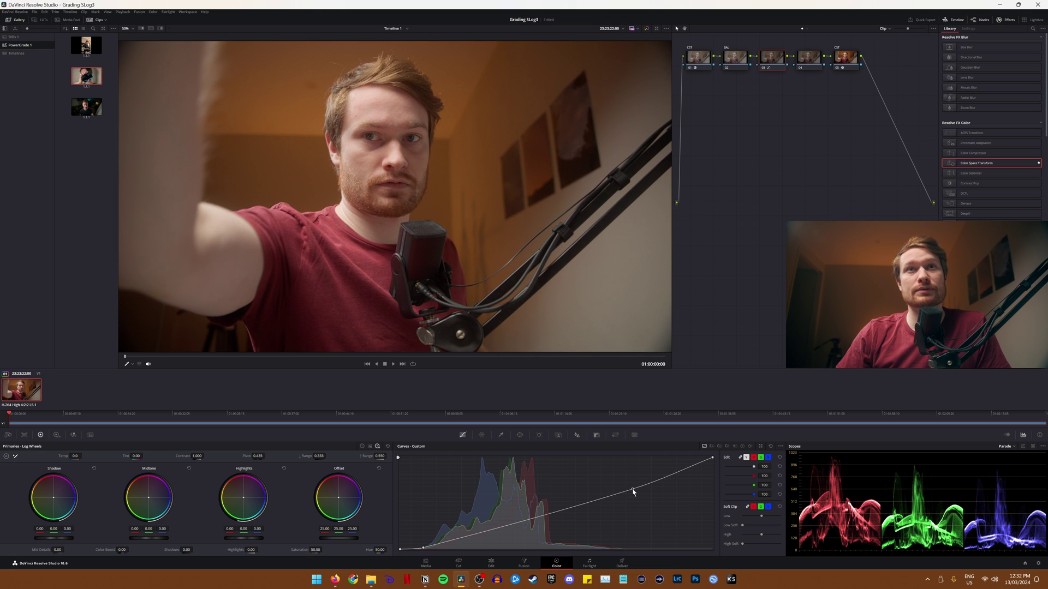
drag(510, 528, 515, 529)
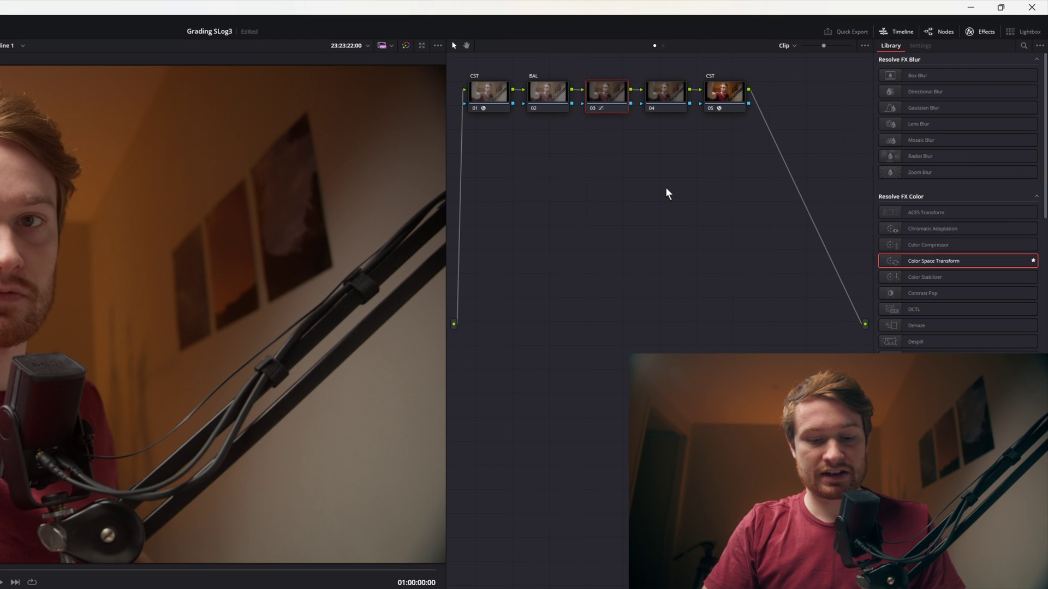
text(EXPO)
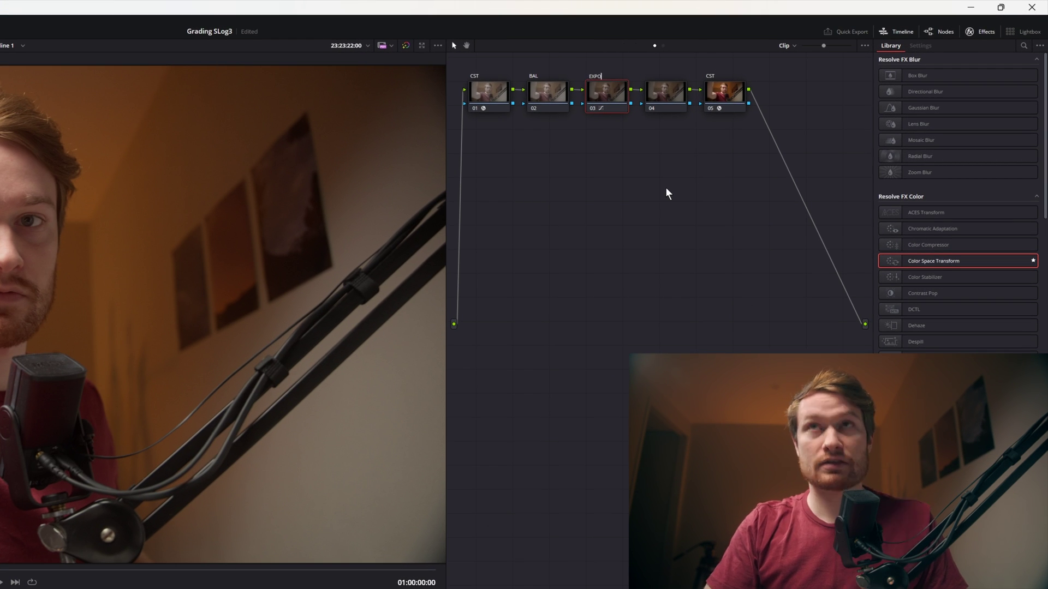
Correct the third node's label from EXPO to EXP
key(BackSpace)
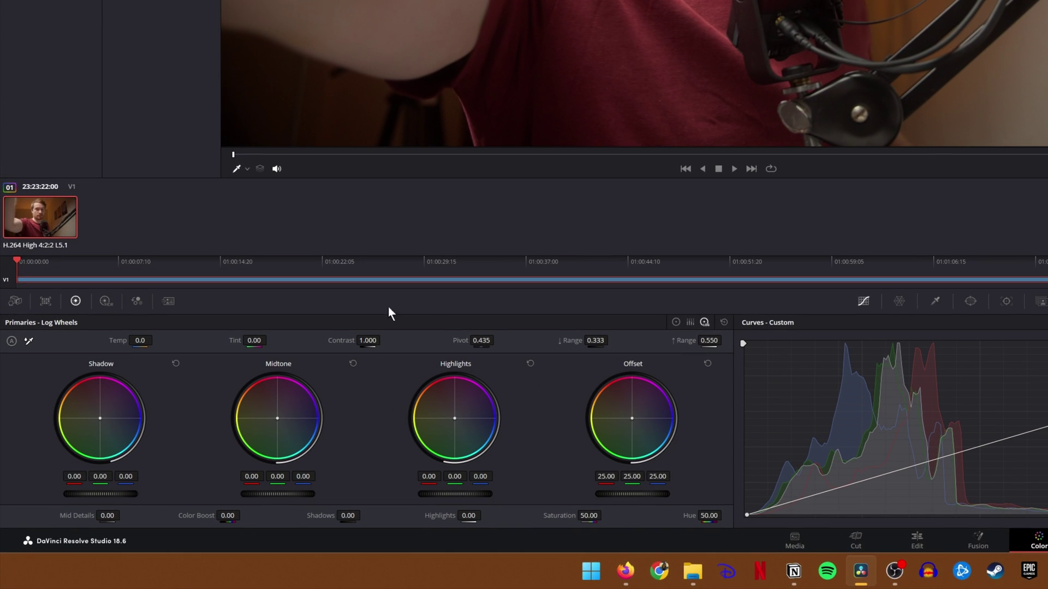
Compare primary and log wheels, nudge then reset Lift, and return to the Log wheels for shadow and highlight tints
click(676, 323)
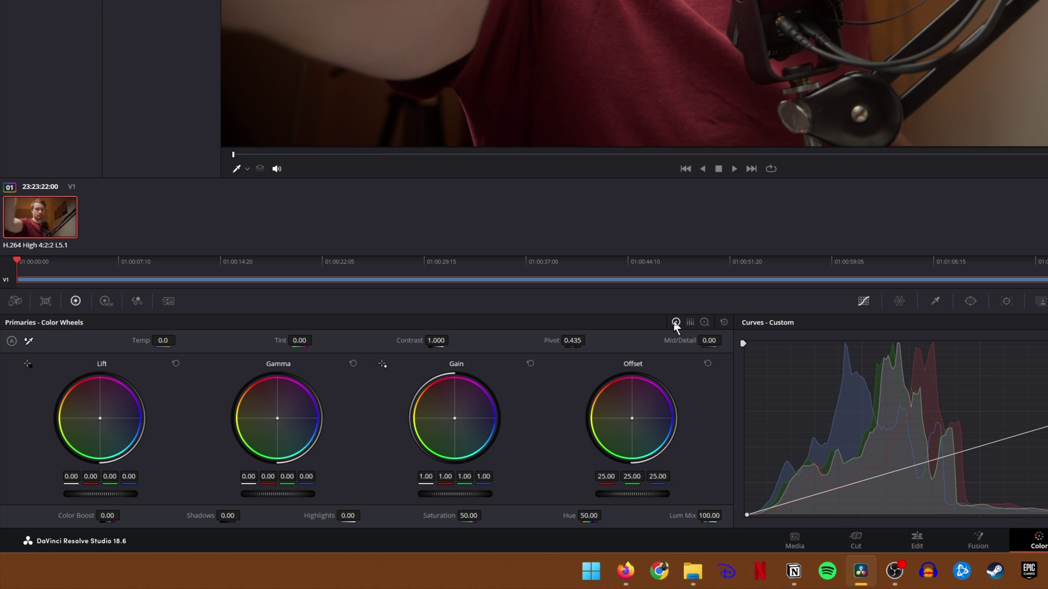
click(705, 322)
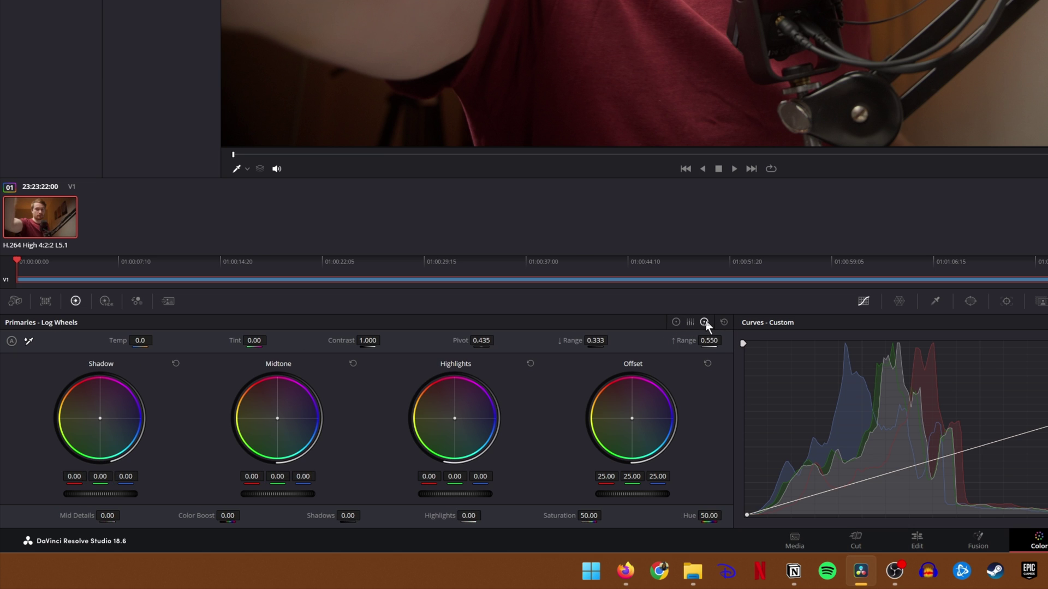
click(677, 323)
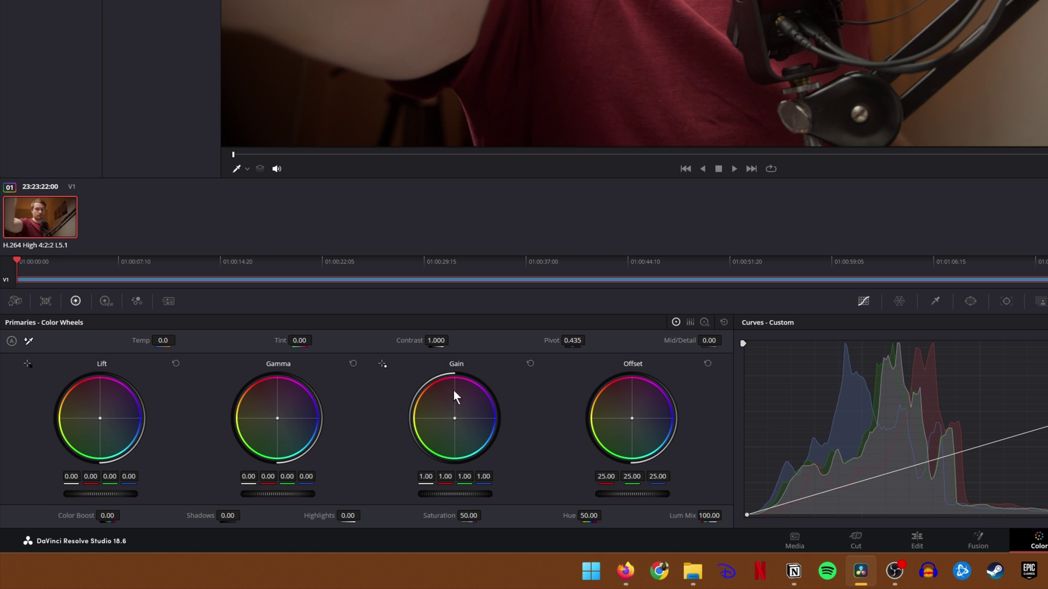
drag(99, 420, 100, 419)
click(174, 364)
click(705, 323)
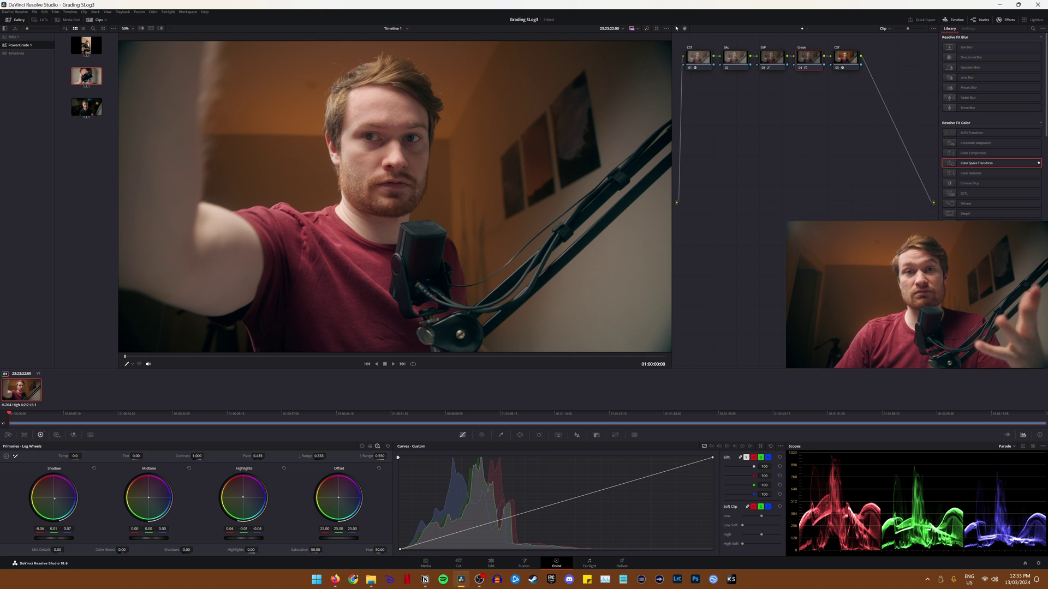
Push the Highlights balance further, apply the second gallery still's grade to the clip, and scrub to a later frame
drag(243, 498, 241, 495)
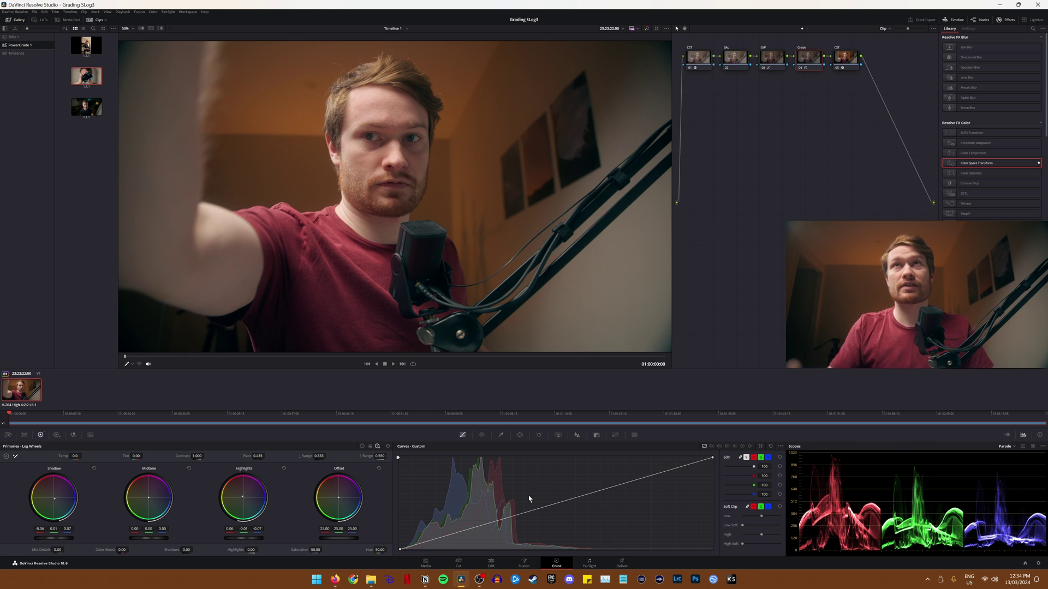
click(88, 77)
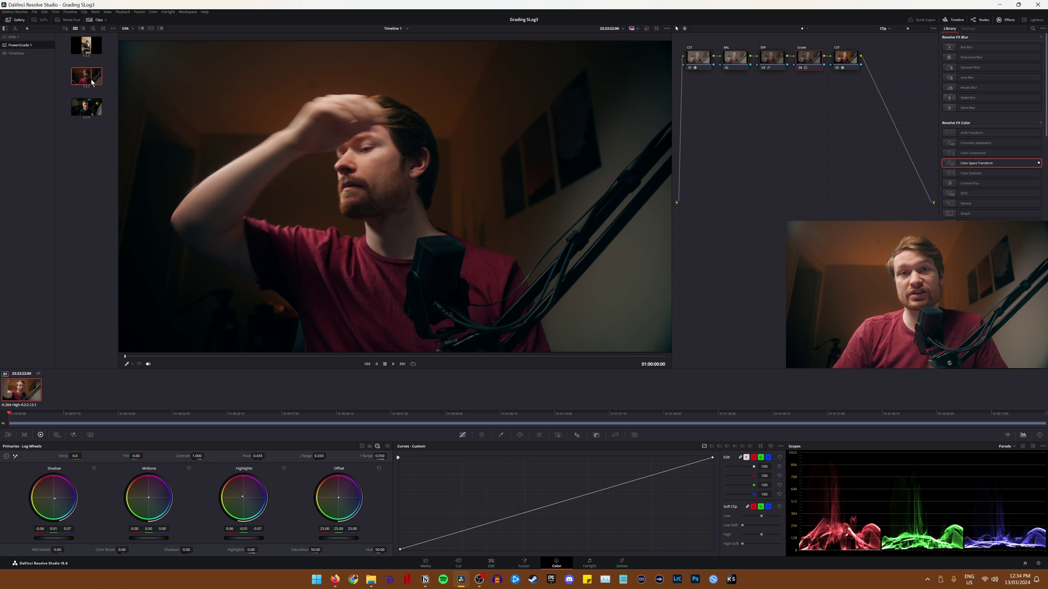
double_click(86, 76)
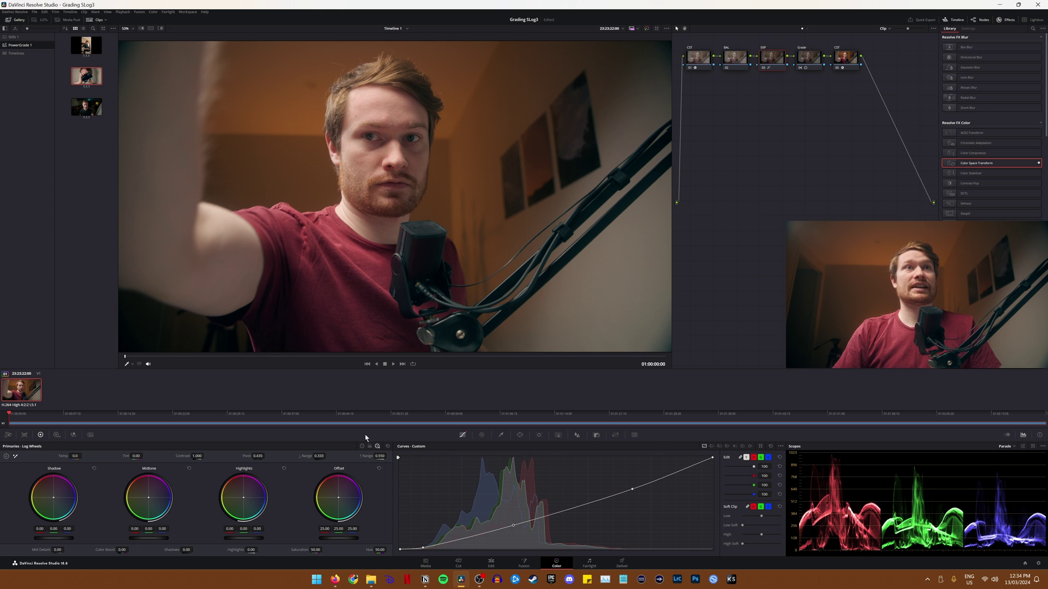
drag(221, 414, 671, 415)
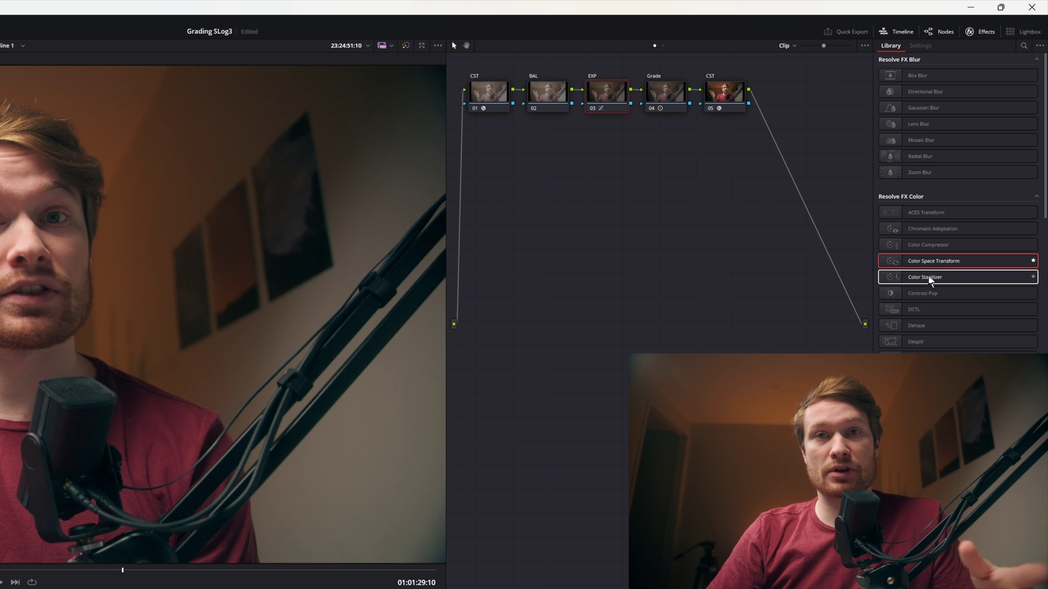
Inspect both CST nodes' settings, then assign the Sony SLog3 to Rec709 LUT to the node
click(491, 96)
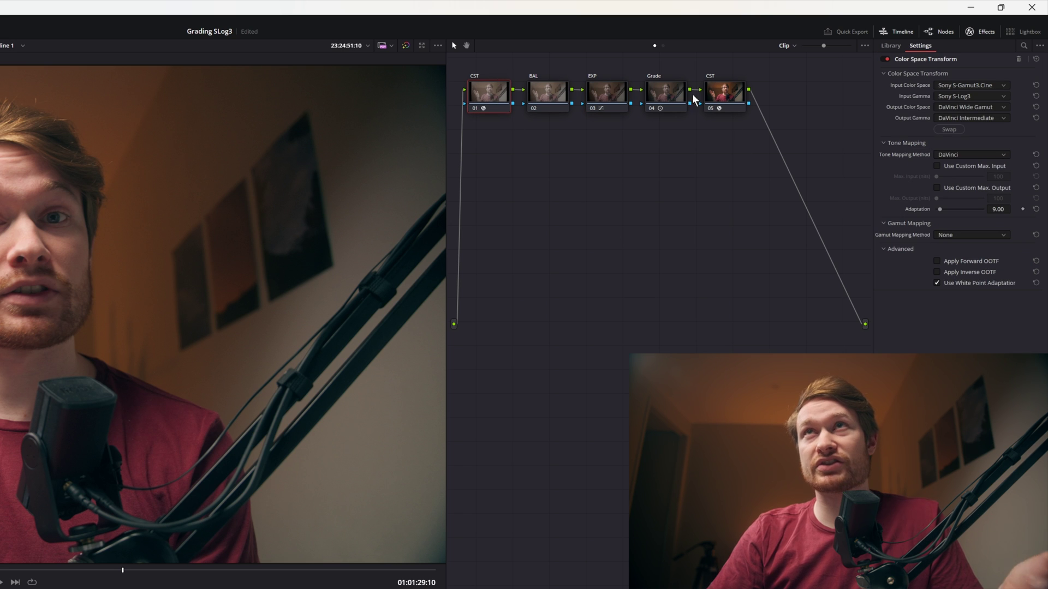
click(727, 97)
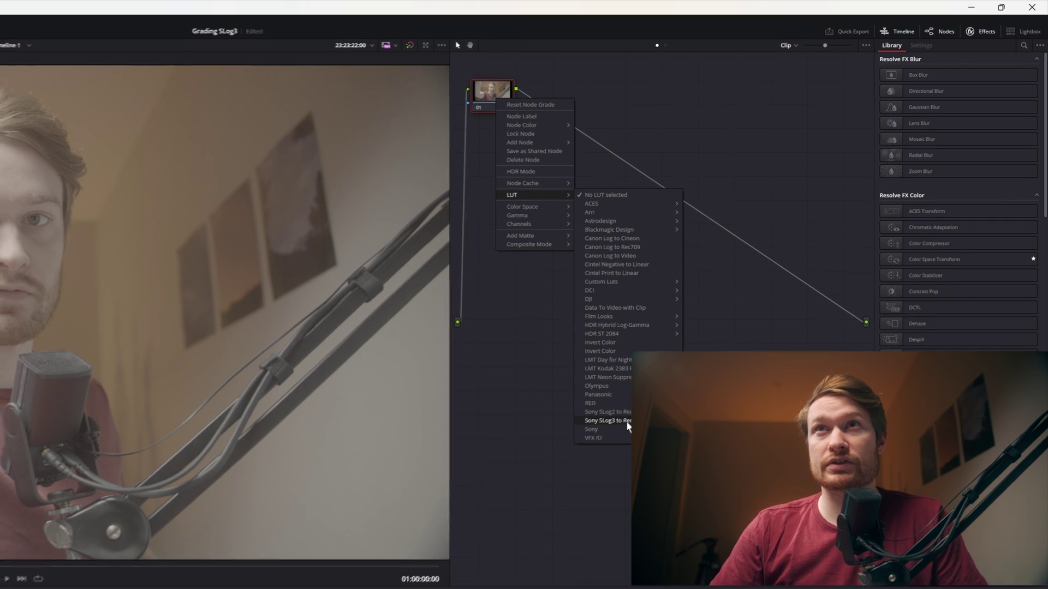
click(606, 423)
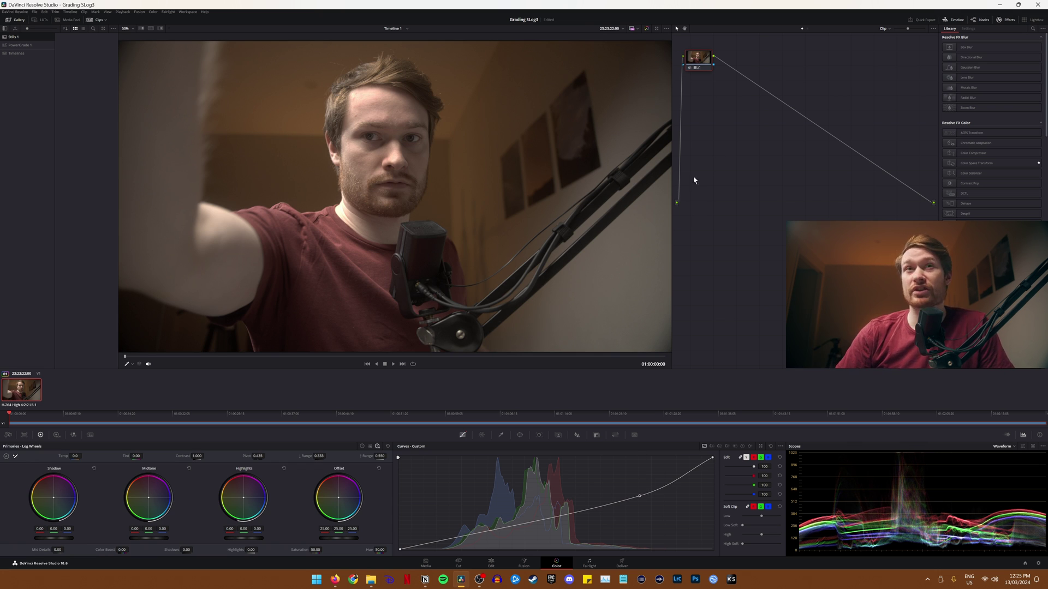
Reset the node's curve to straight and remove its LUT so the clip is flat
click(772, 453)
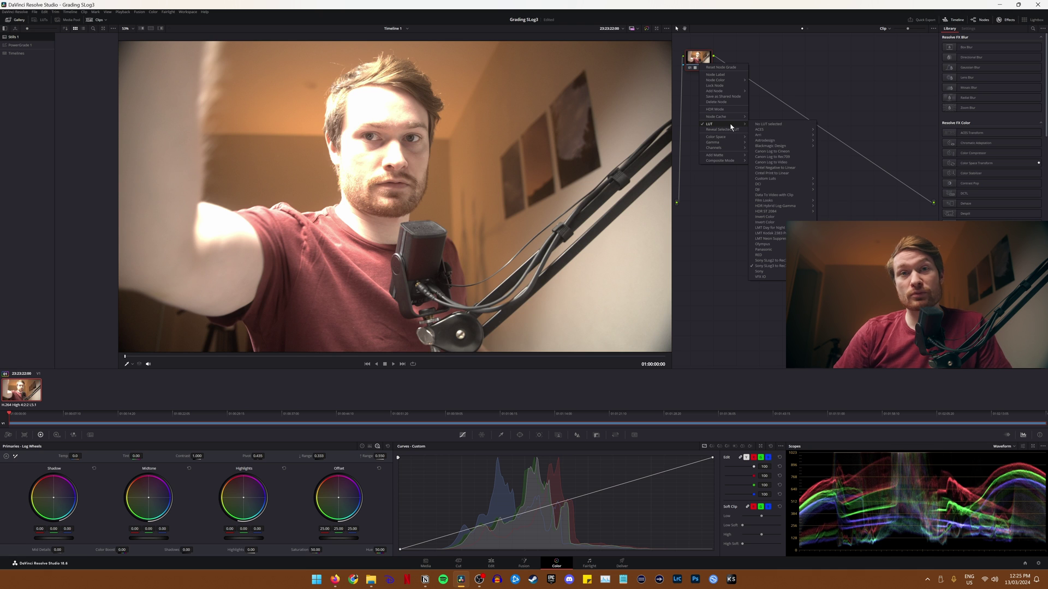
click(770, 125)
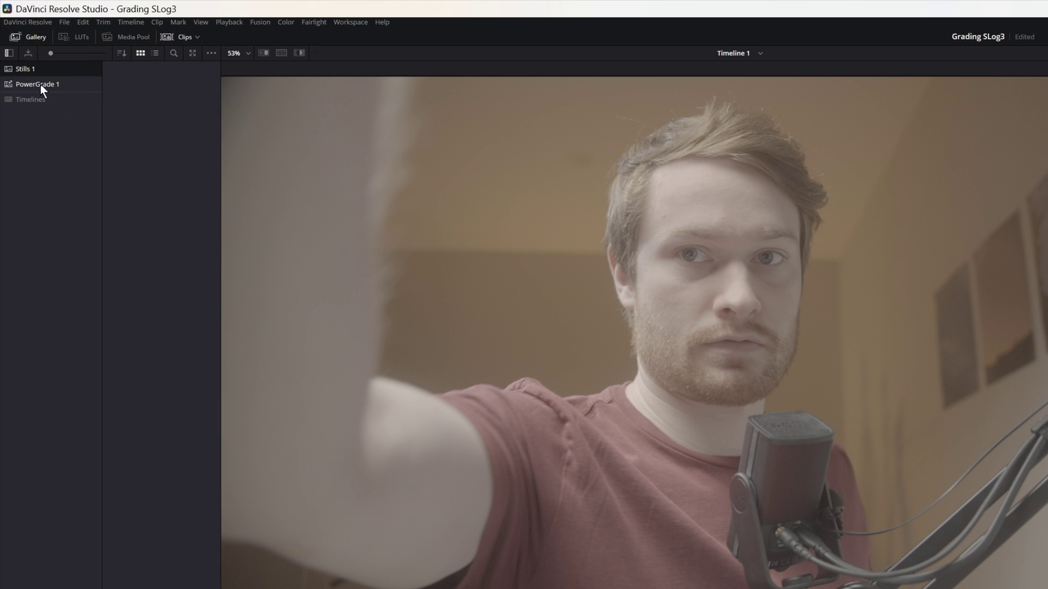
Append the middle PowerGrade 1 still's node graph, restoring the five-node CST/BAL/EXP/Grade/CST tree
click(49, 86)
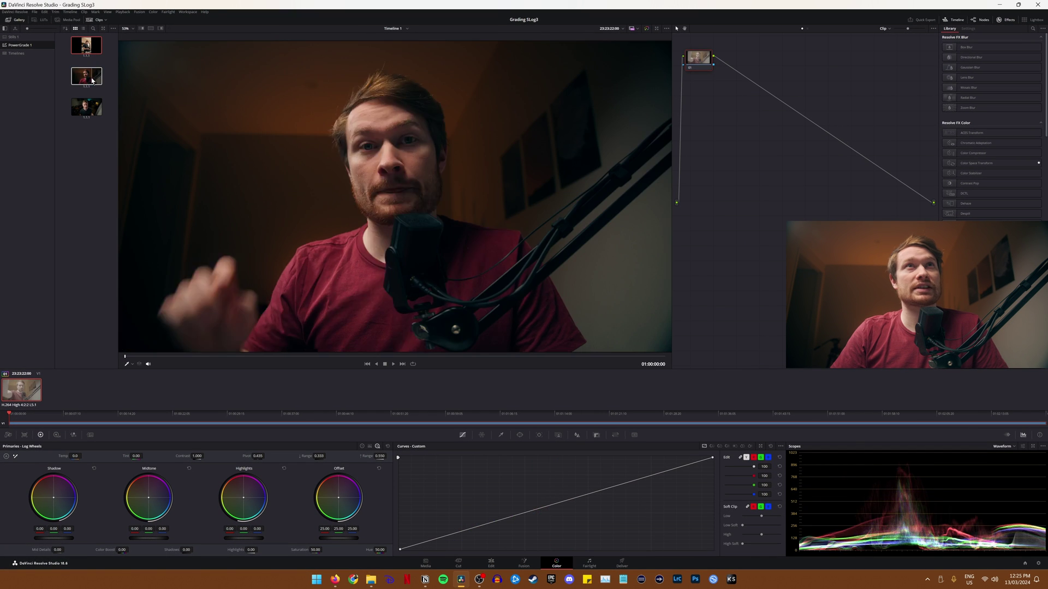
right_click(92, 80)
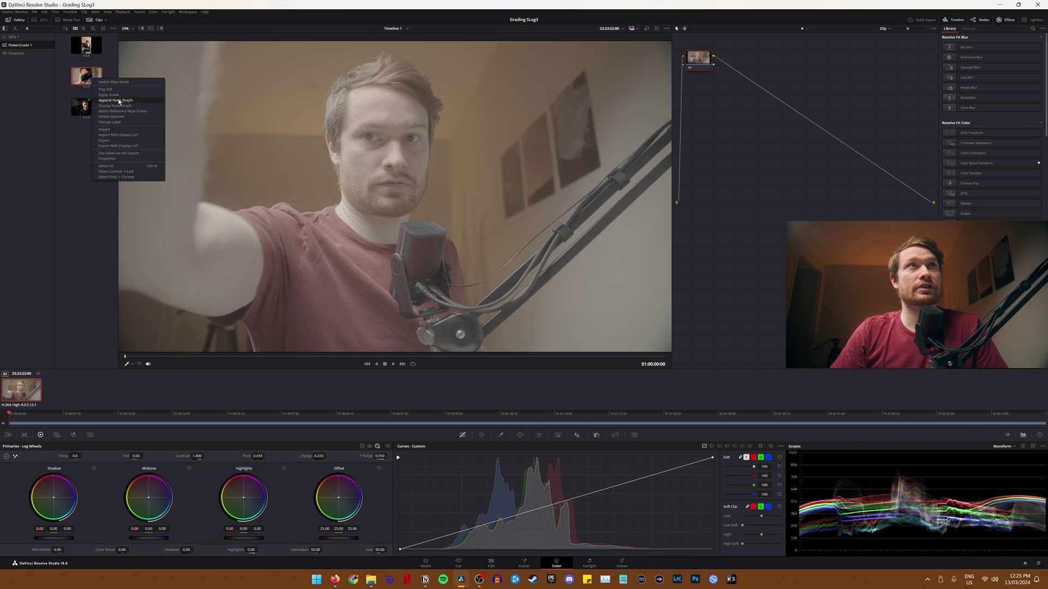
click(109, 95)
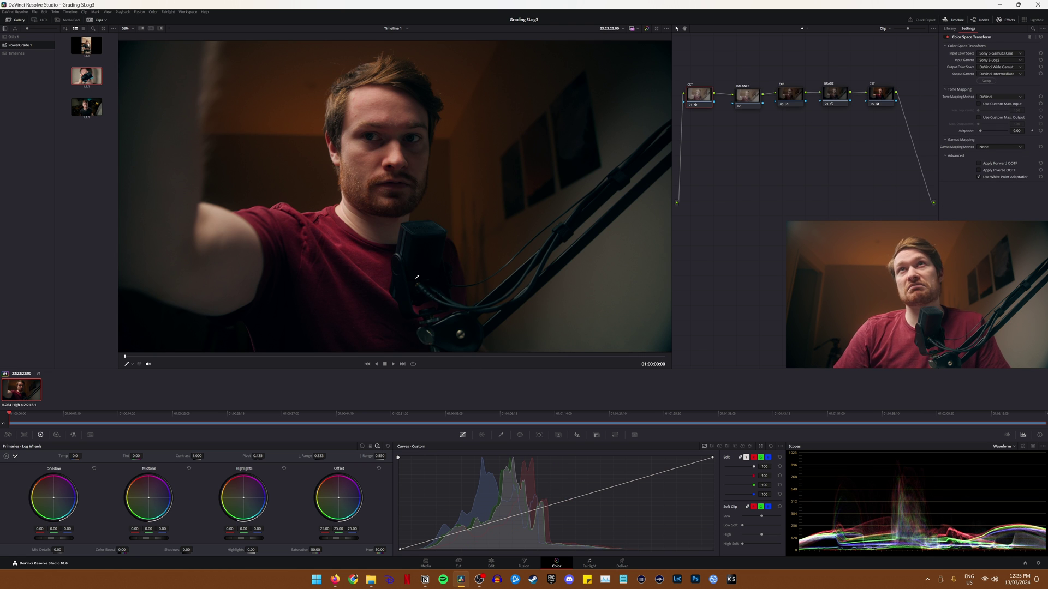